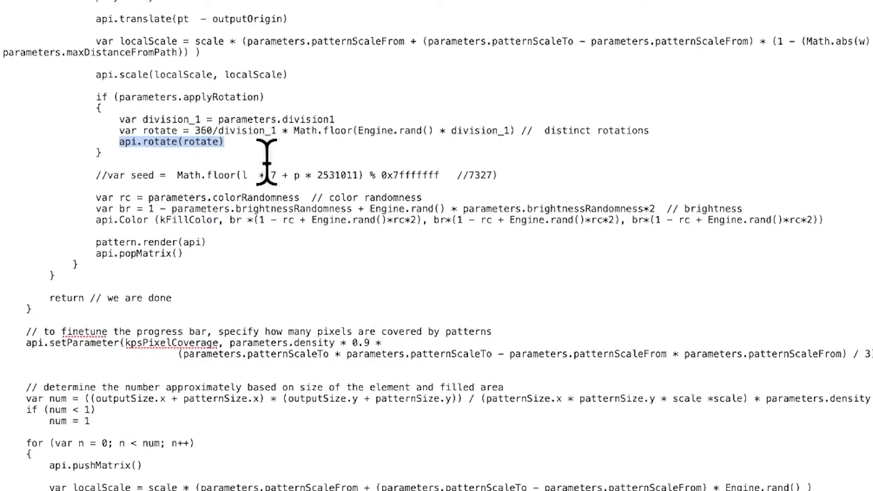
# - Examine the applyRotation block in the script's random placement loop, including how the rotation is calculated from division_1
pyautogui.scroll(-7, 234, 154)
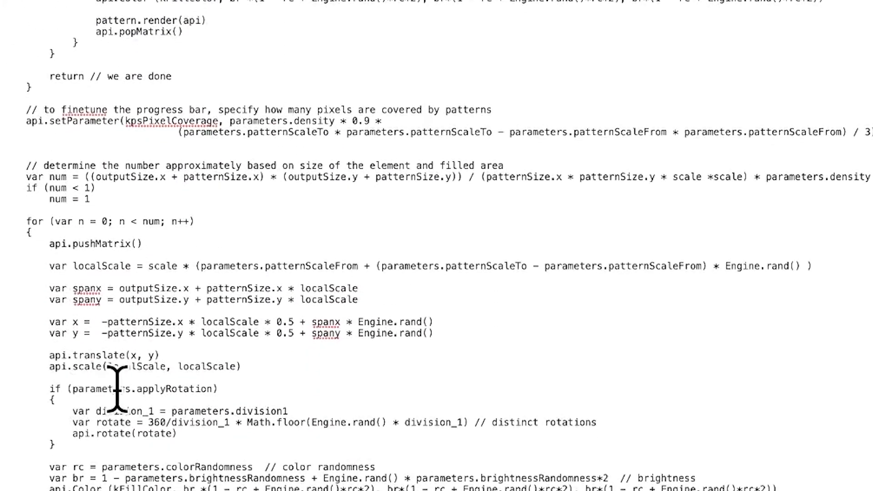
pyautogui.scroll(-4, 117, 388)
pyautogui.moveTo(29, 267); pyautogui.dragTo(20, 321)
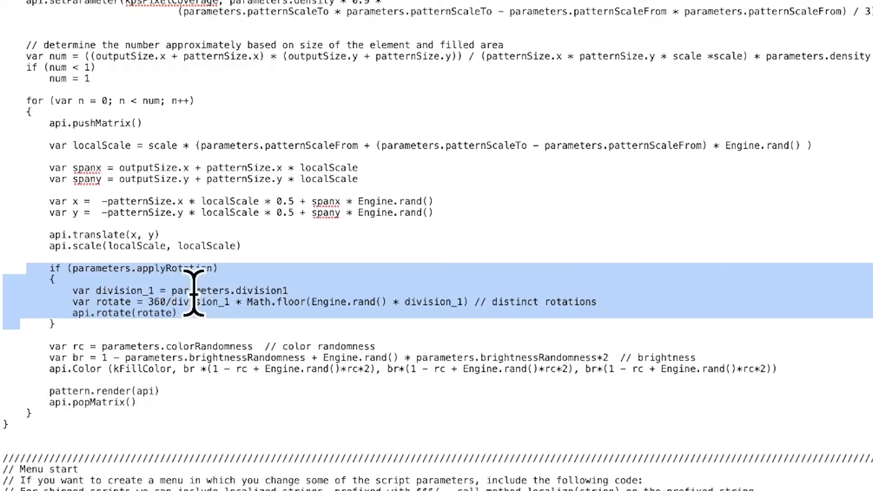
pyautogui.scroll(-3, 299, 253)
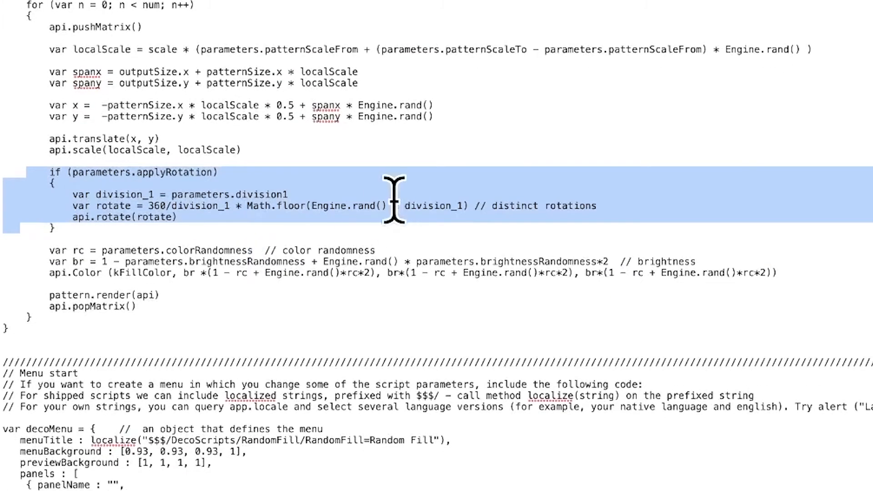
pyautogui.scroll(-3, 394, 199)
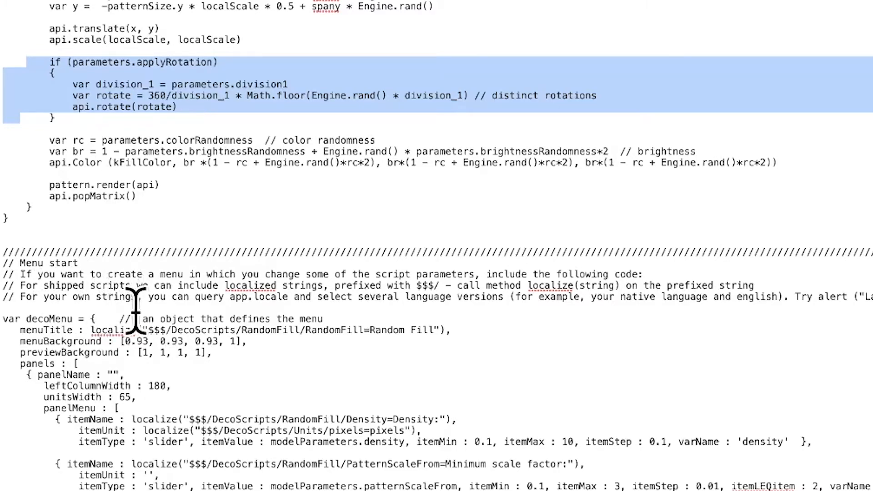
# - Examine the decoMenu definition, comparing the Division slider entry with the Density slider entry in the panel menu
pyautogui.scroll(-4, 172, 321)
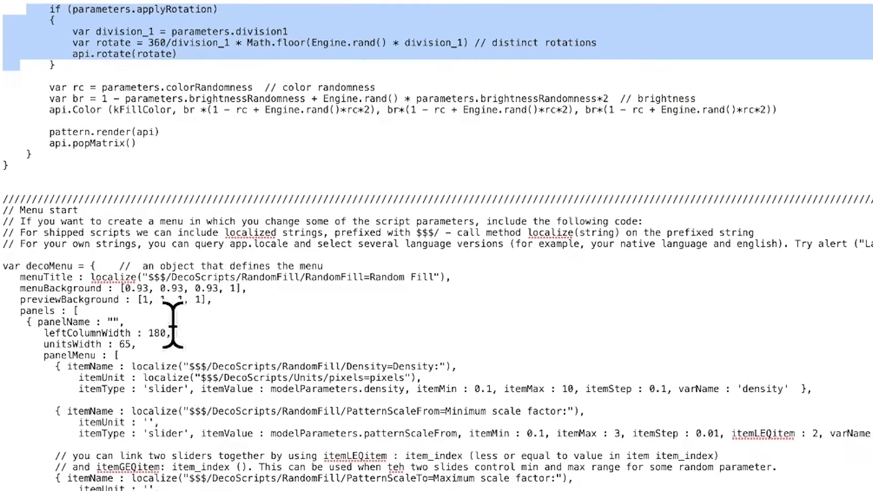
pyautogui.scroll(-3, 181, 321)
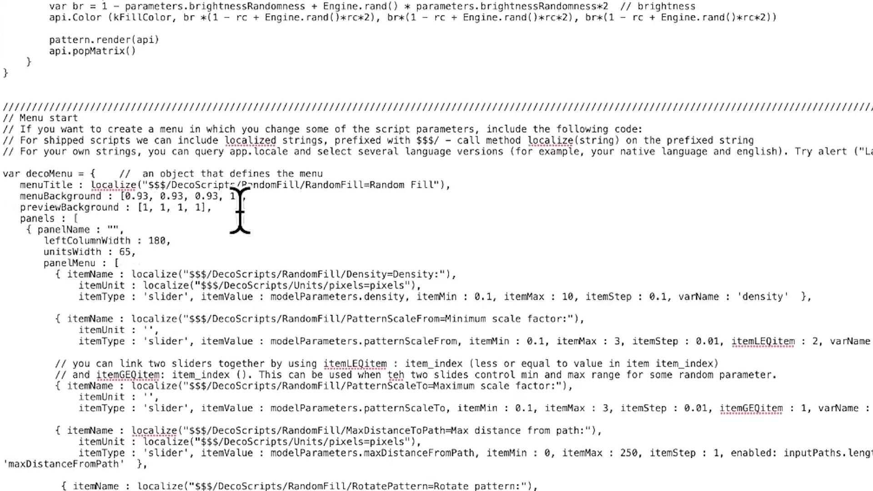
pyautogui.scroll(-5, 260, 191)
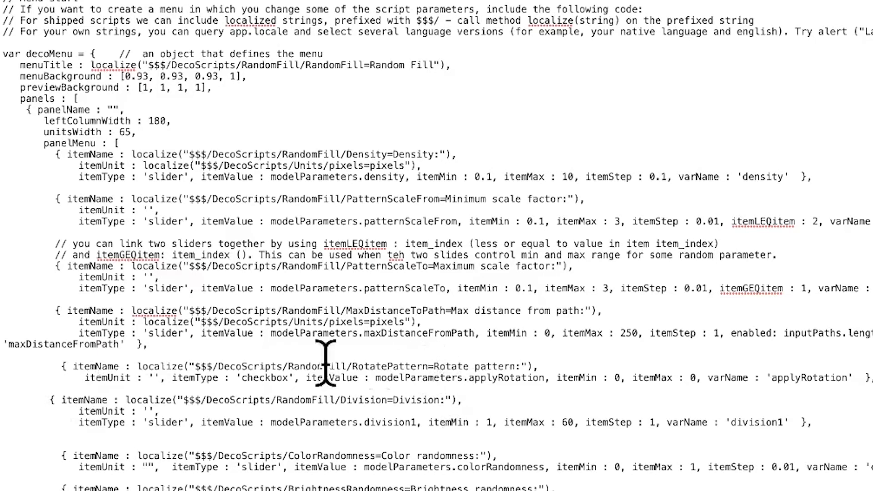
pyautogui.moveTo(13, 400); pyautogui.dragTo(7, 429)
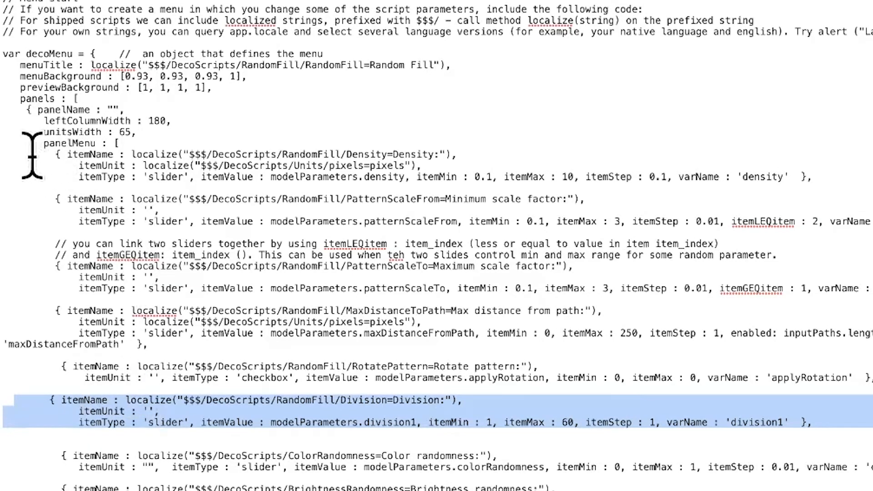
pyautogui.moveTo(33, 154); pyautogui.dragTo(21, 188)
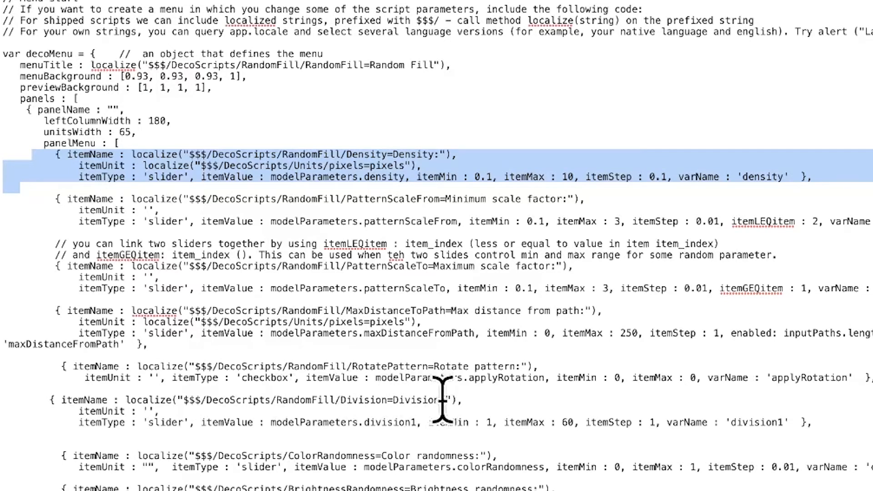
# - Review the Division menu item's name, unit, slider settings and its 'division1' variable name
pyautogui.moveTo(460, 399); pyautogui.dragTo(51, 400)
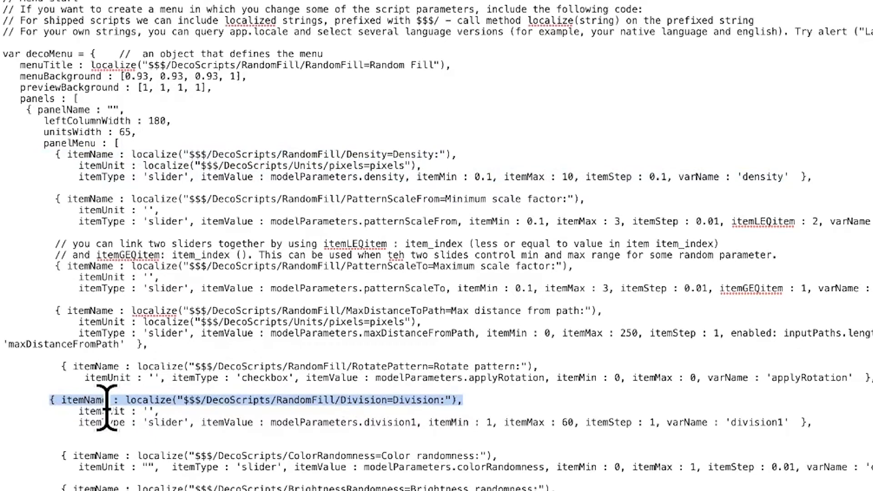
pyautogui.moveTo(76, 410); pyautogui.dragTo(146, 401)
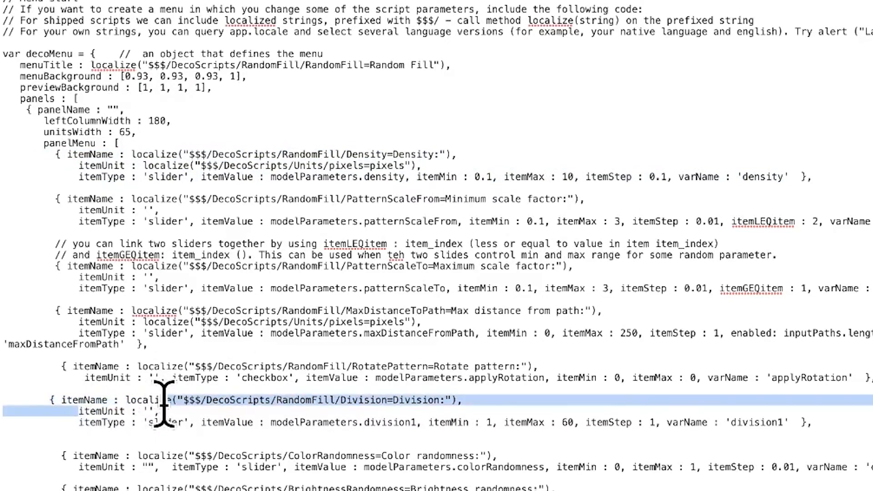
pyautogui.click(169, 400)
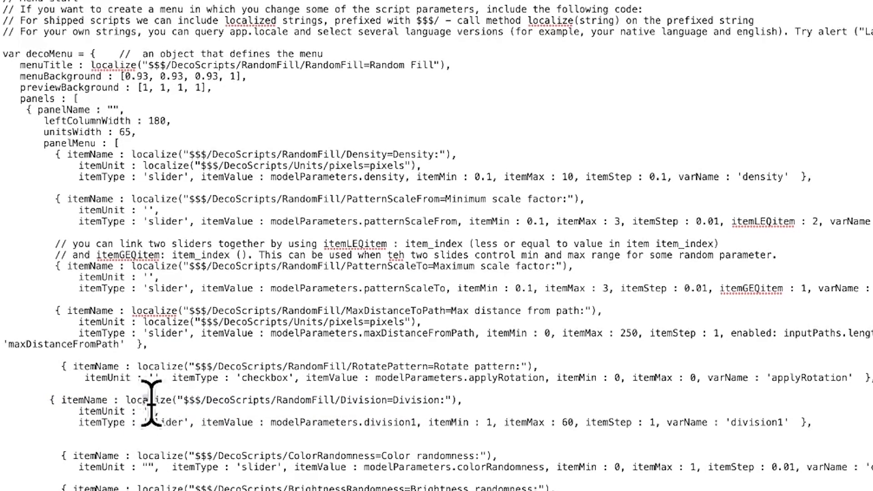
pyautogui.moveTo(154, 409); pyautogui.dragTo(143, 410)
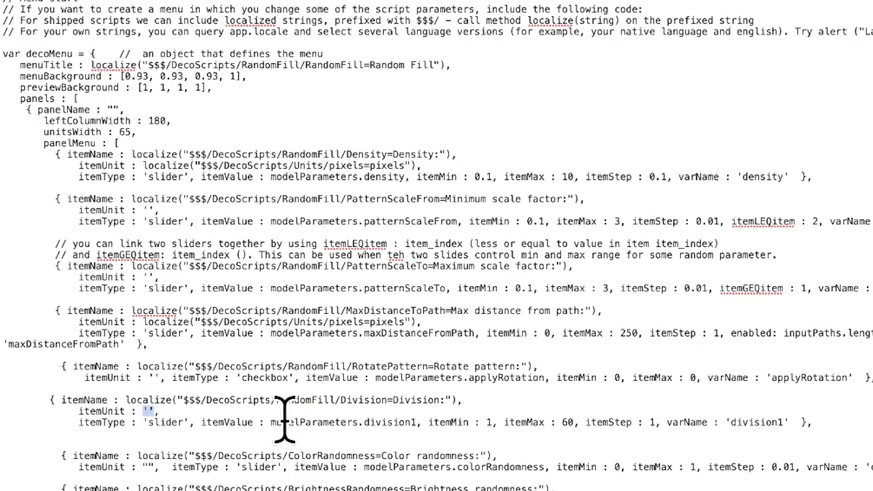
pyautogui.moveTo(31, 155); pyautogui.dragTo(29, 180)
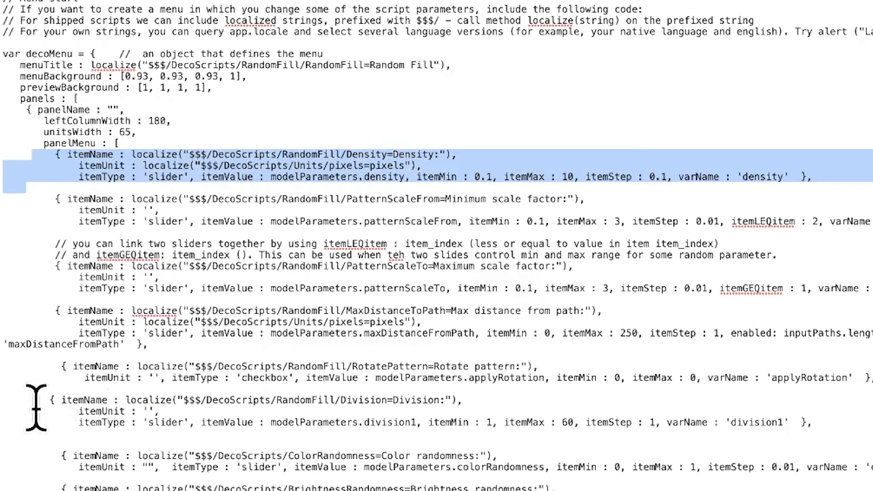
pyautogui.moveTo(20, 397); pyautogui.dragTo(12, 438)
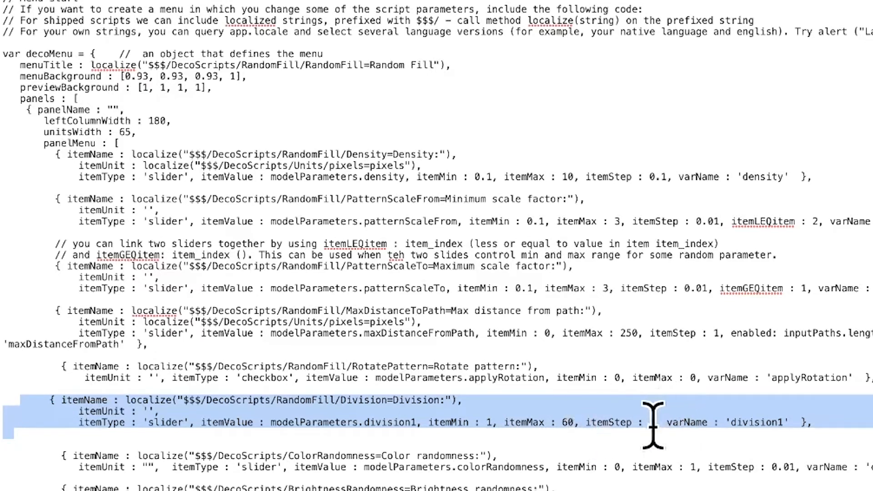
pyautogui.click(686, 424)
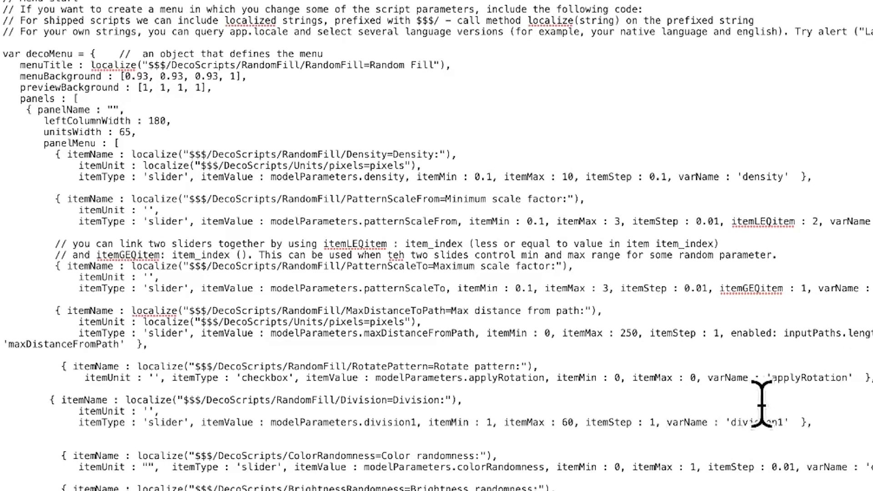
pyautogui.moveTo(781, 421); pyautogui.dragTo(728, 421)
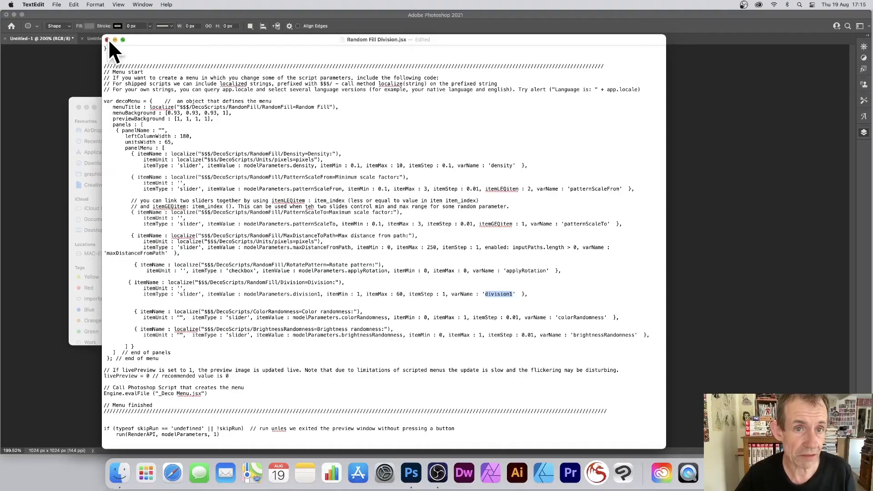
# - Close the Random Fill Division.jsx script and switch back to Photoshop
pyautogui.click(108, 39)
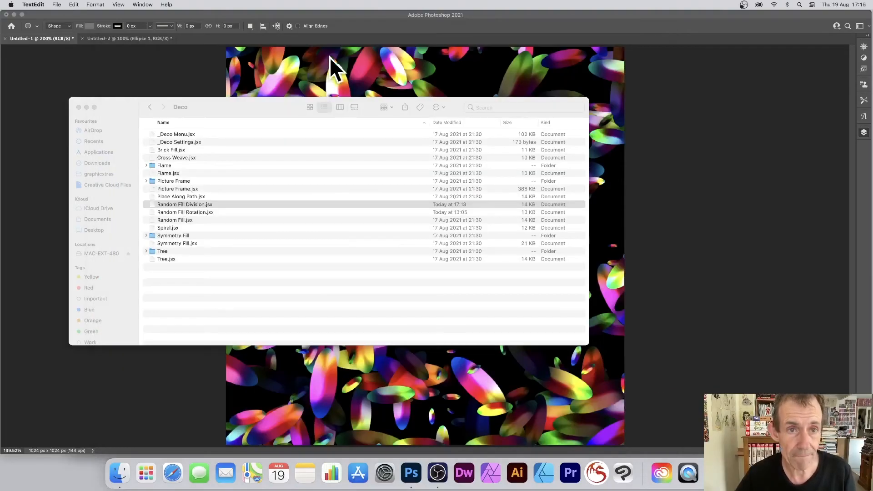
pyautogui.click(355, 32)
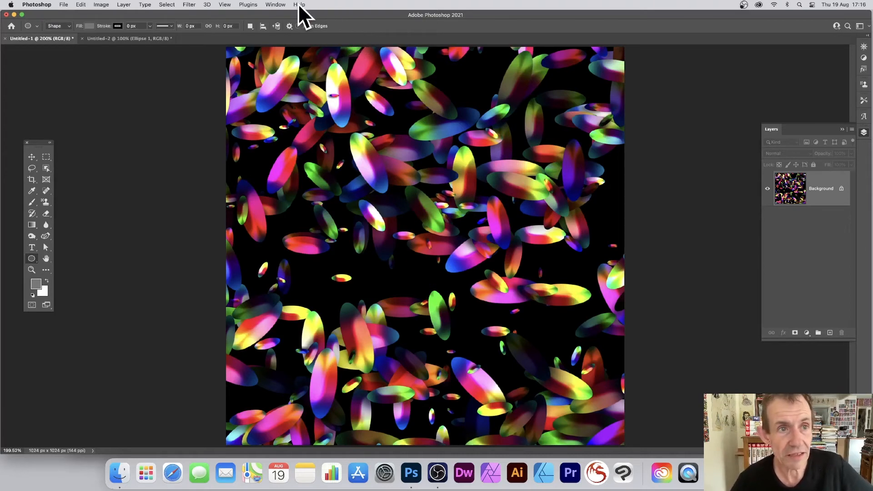
# - Start a scripted pattern fill on the Background layer, keeping the current custom pattern and using the Random Fill Division script
pyautogui.click(80, 5)
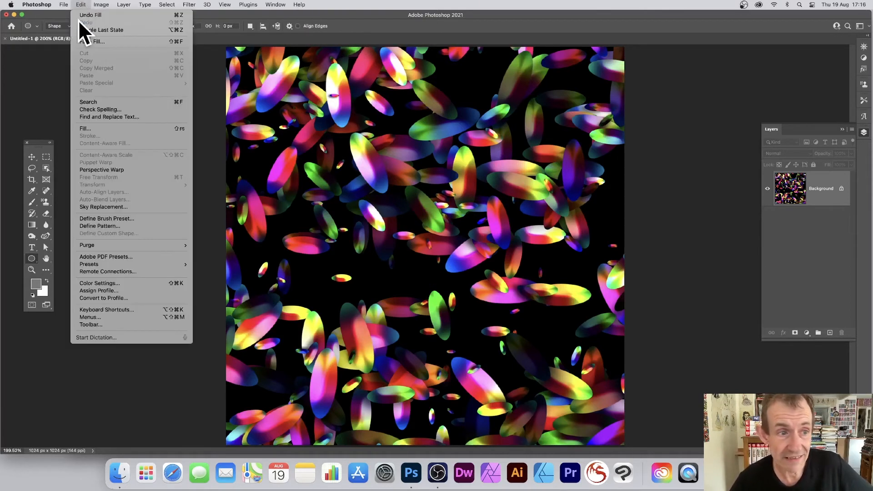
pyautogui.click(87, 127)
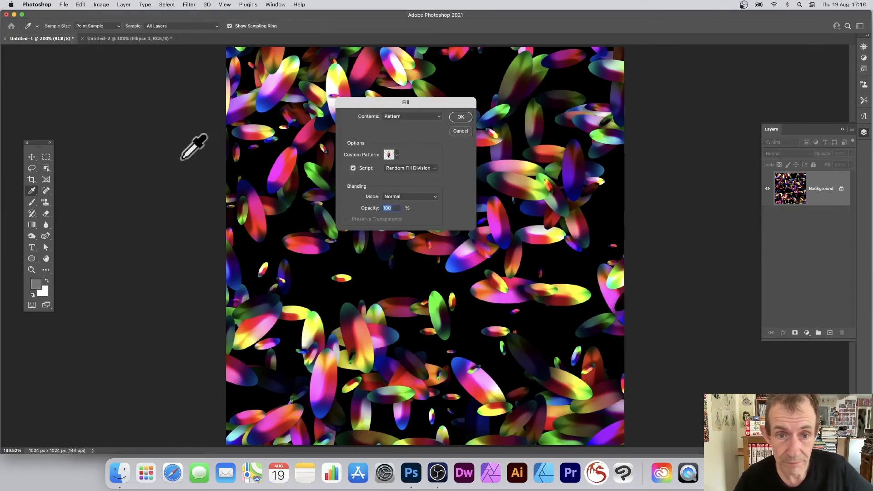
pyautogui.click(409, 168)
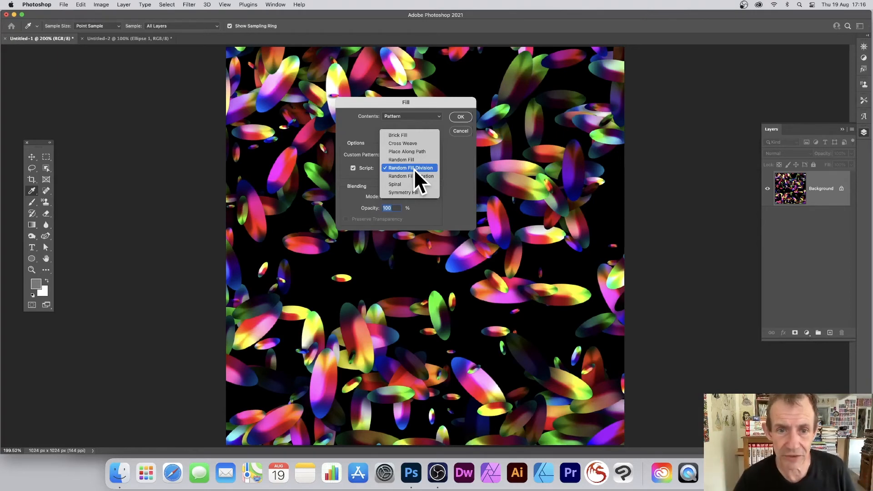
pyautogui.click(414, 168)
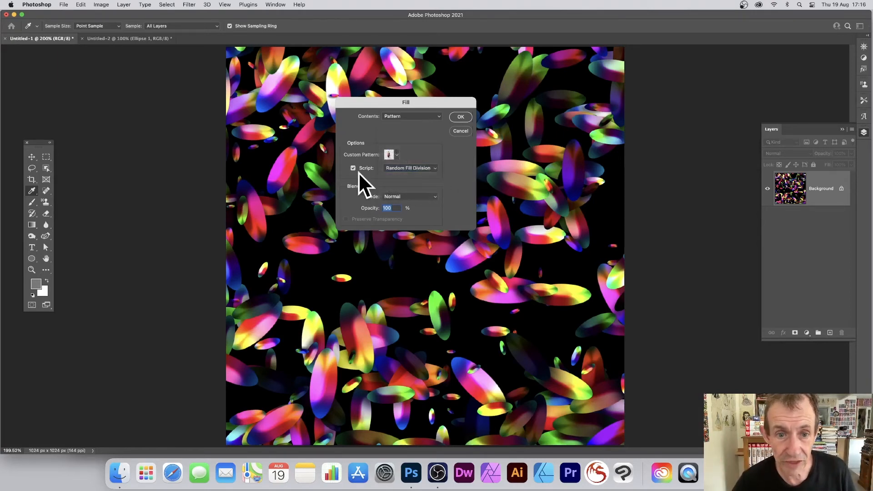
pyautogui.click(397, 153)
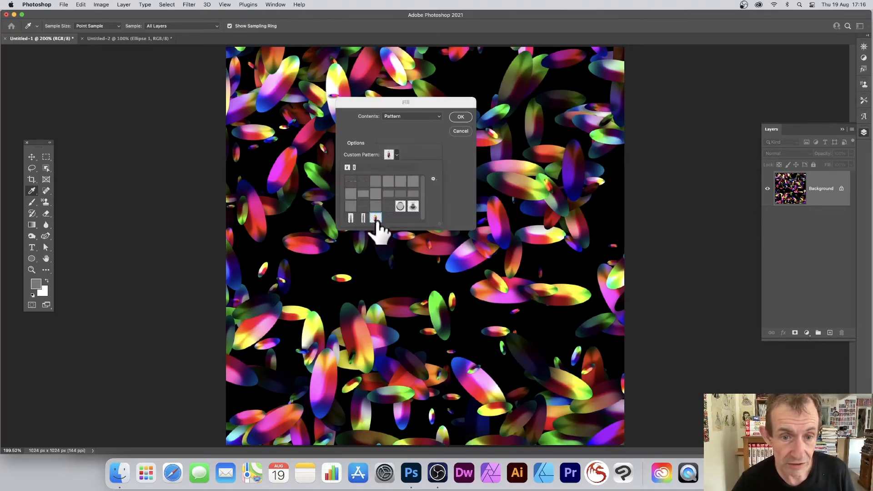
pyautogui.click(457, 192)
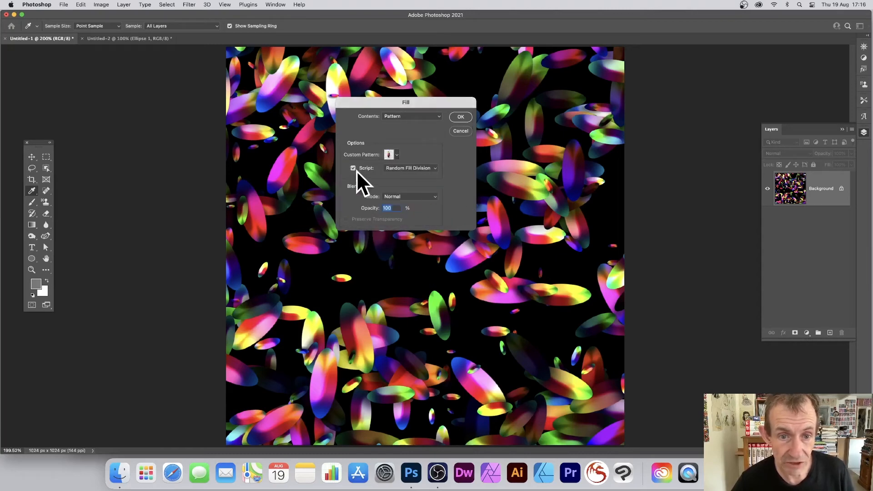
pyautogui.click(462, 116)
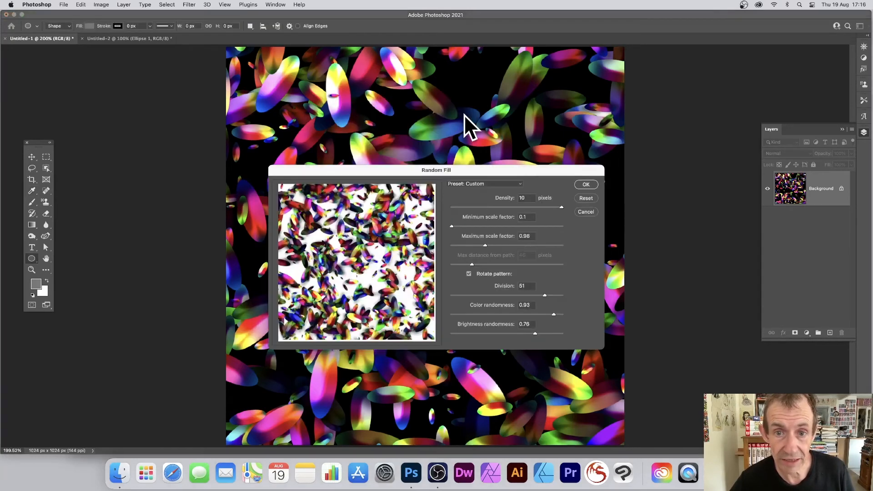
# - Set the Random Fill division to 3 and apply the fill
pyautogui.moveTo(414, 170); pyautogui.dragTo(374, 75)
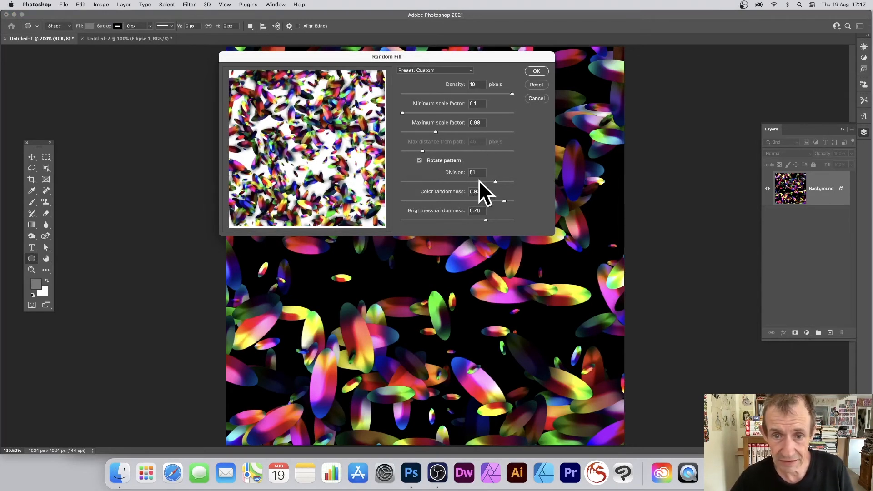
pyautogui.moveTo(474, 181); pyautogui.dragTo(415, 181)
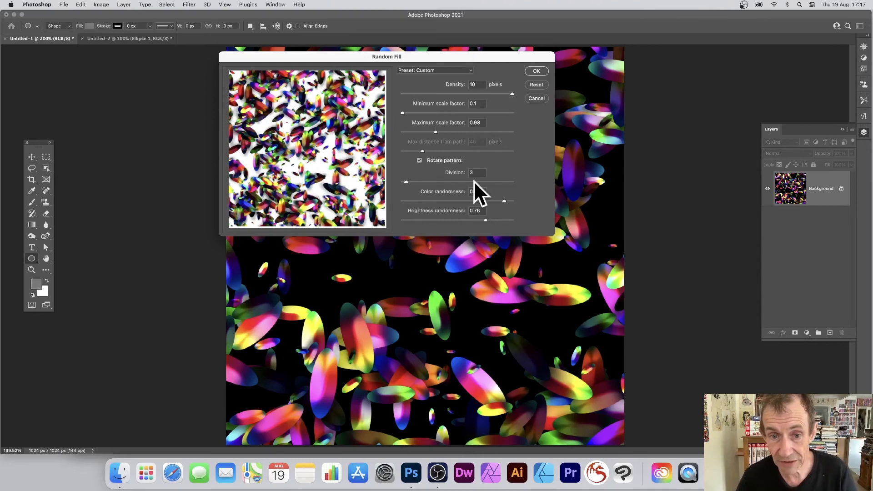
pyautogui.click(542, 70)
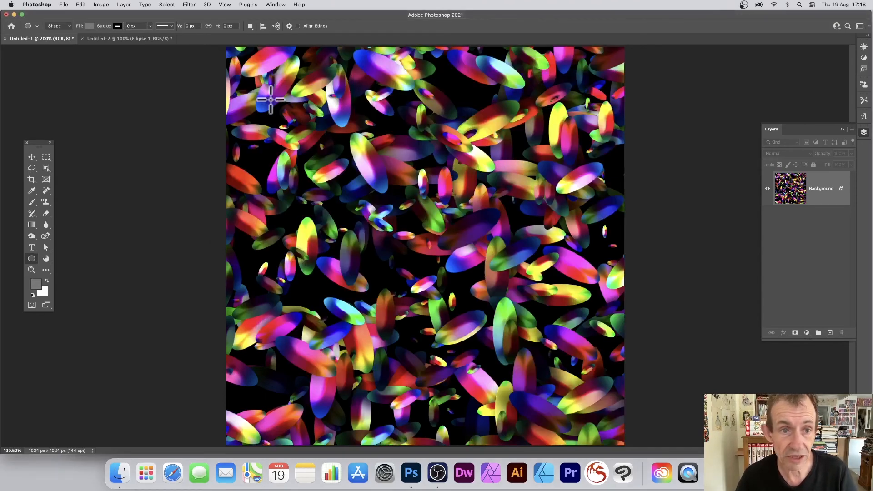